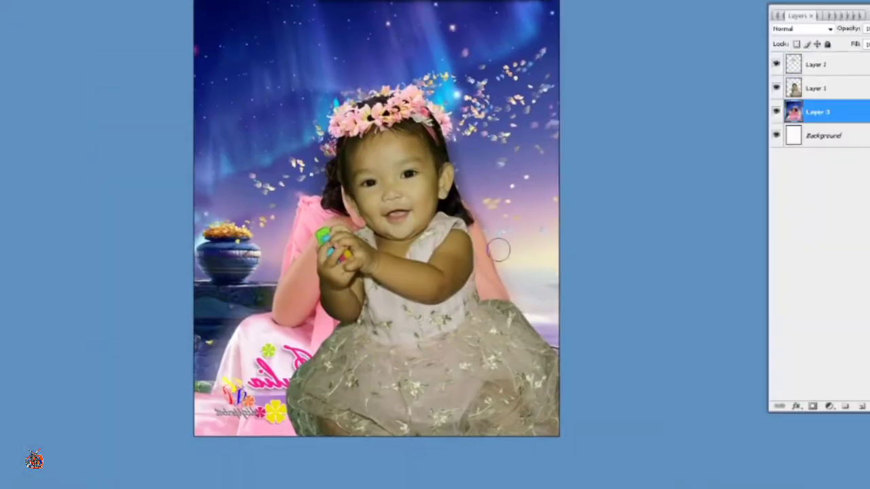
Step: Paint sampled background over the pink chair and drapery beside the child on Layer 3
{"action": "left_click_drag", "start_coordinate": [449, 159], "coordinate": [552, 175]}
{"action": "key", "text": "ctrl+plus"}
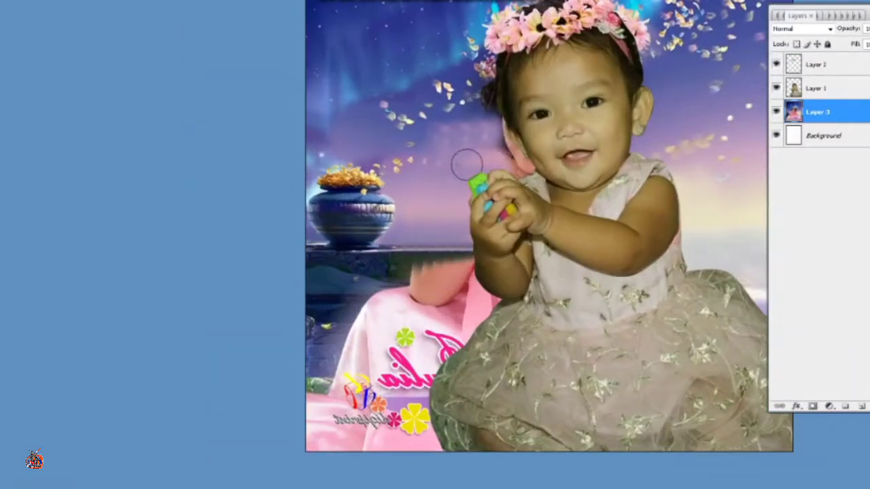
{"action": "left_click_drag", "start_coordinate": [467, 163], "coordinate": [523, 78]}
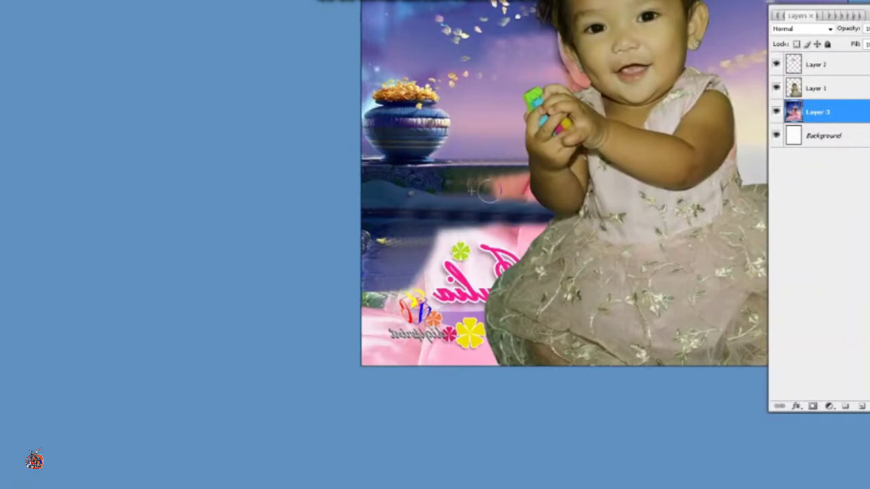
{"action": "left_click_drag", "start_coordinate": [527, 187], "coordinate": [277, 117]}
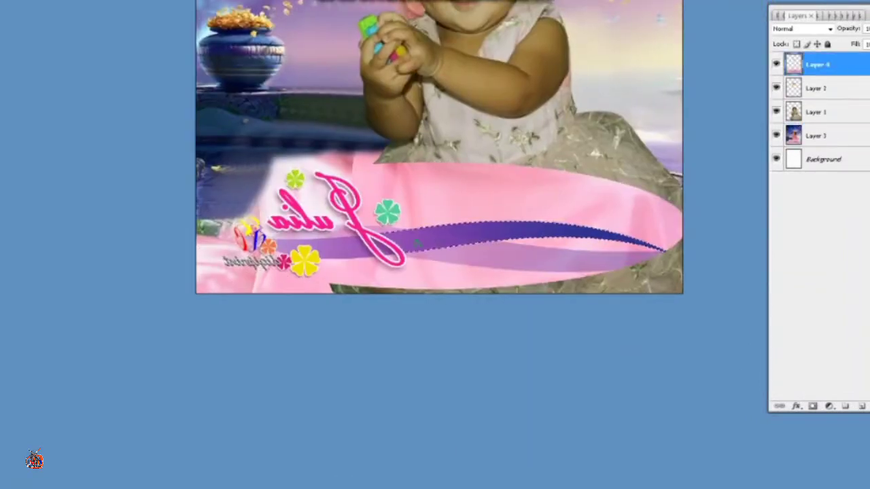
Step: Clear the old lettering and pink cloth around the purple ribbon and flowers, and extend the ribbon with a rotated copy
{"action": "left_click_drag", "start_coordinate": [435, 163], "coordinate": [413, 212]}
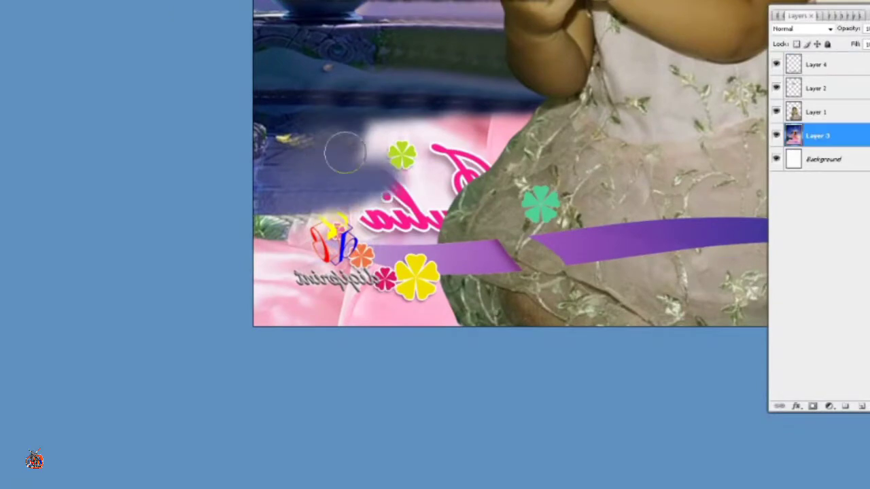
{"action": "key", "text": "ctrl+0"}
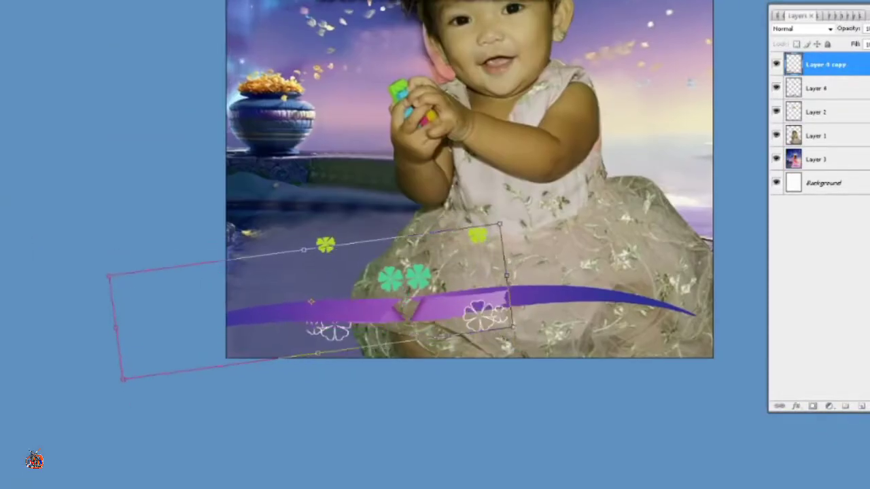
{"action": "key", "text": "Return"}
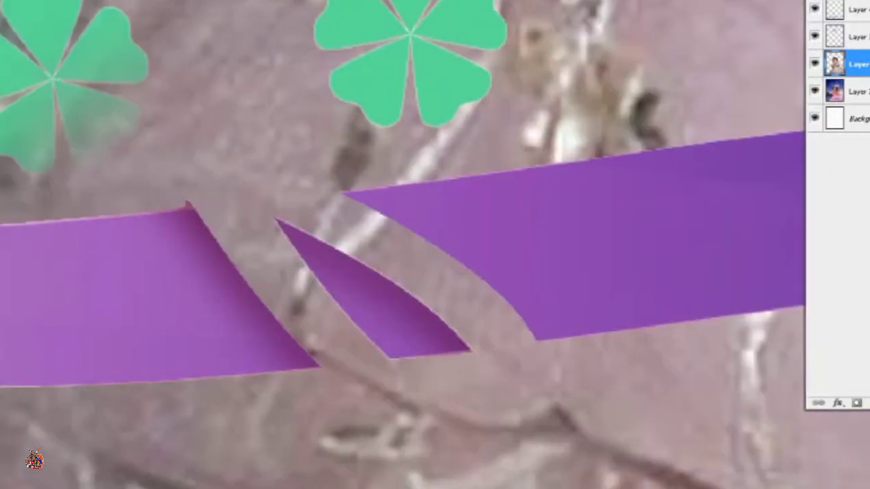
Step: Close the gap in the purple ribbon, smooth the join, and outline the ribbon and flowers with a magenta stroke
{"action": "key", "text": "alt+shift+bracketright"}
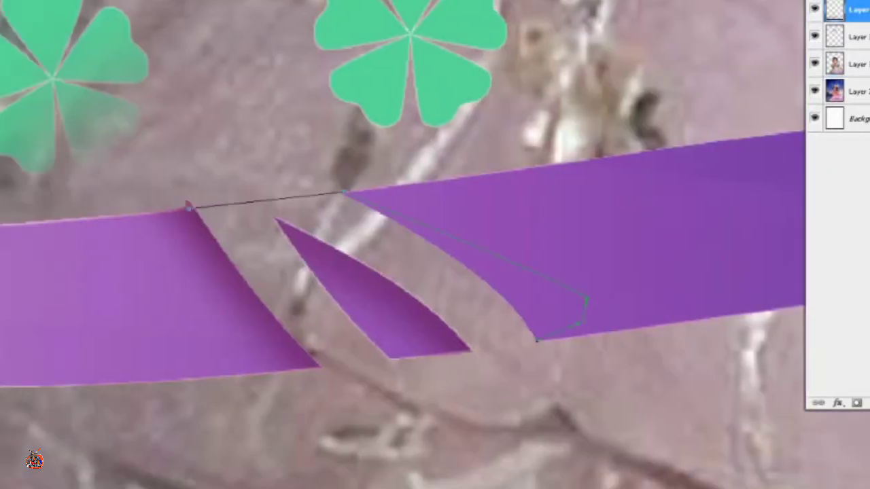
{"action": "key", "text": "ctrl+Return"}
{"action": "mouse_move", "coordinate": [510, 309]}
{"action": "left_mouse_down"}
{"action": "mouse_move", "coordinate": [360, 262]}
{"action": "mouse_move", "coordinate": [272, 217]}
{"action": "mouse_move", "coordinate": [241, 248]}
{"action": "mouse_move", "coordinate": [494, 282]}
{"action": "mouse_move", "coordinate": [311, 359]}
{"action": "left_mouse_up"}
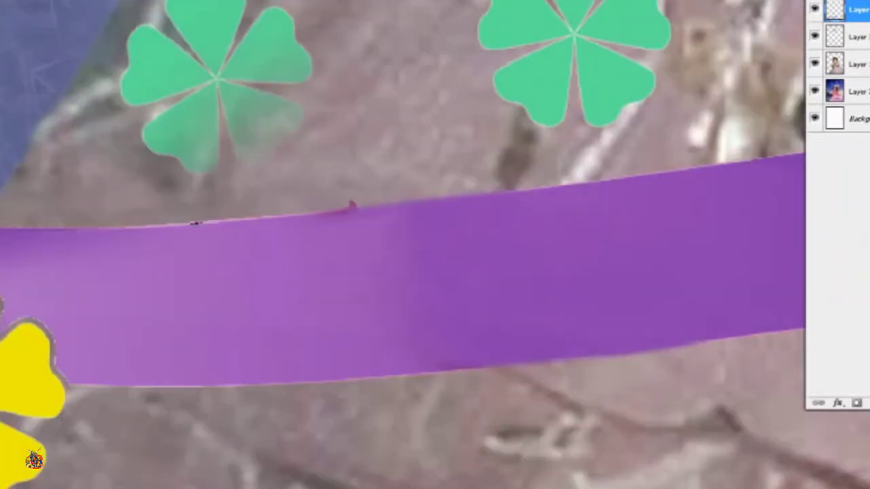
{"action": "key", "text": "Return"}
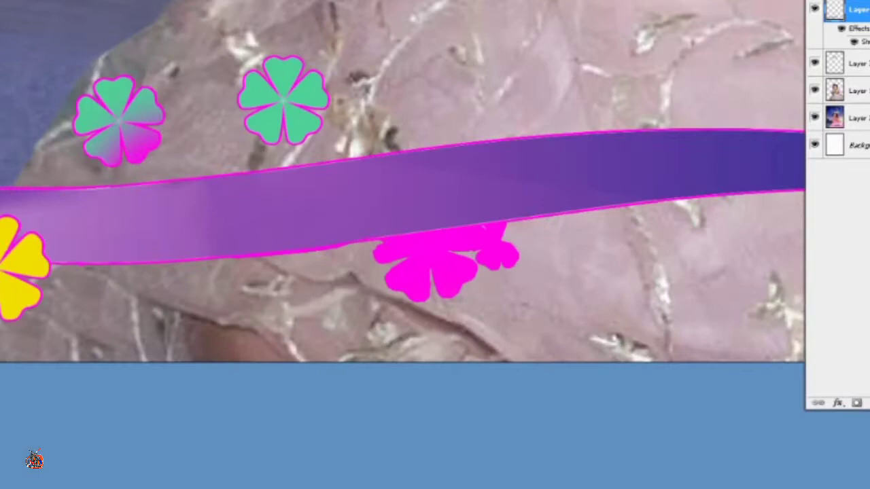
Step: Erase the small stray magenta flower just below the ribbon, beside the larger magenta flower
{"action": "key", "text": "ctrl+plus"}
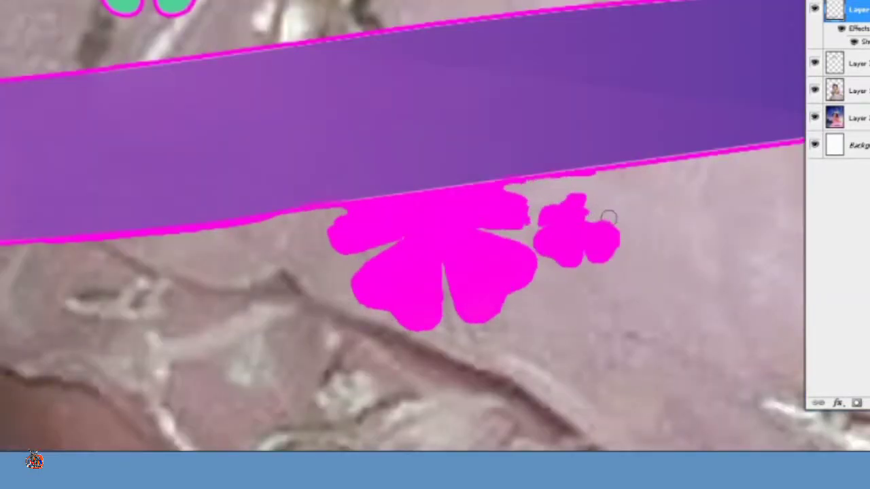
{"action": "scroll", "coordinate": [542, 211], "scroll_direction": "down", "scroll_amount": 1}
{"action": "mouse_move", "coordinate": [542, 194]}
{"action": "left_mouse_down"}
{"action": "mouse_move", "coordinate": [586, 246]}
{"action": "mouse_move", "coordinate": [596, 241]}
{"action": "mouse_move", "coordinate": [561, 204]}
{"action": "mouse_move", "coordinate": [536, 208]}
{"action": "left_mouse_up"}
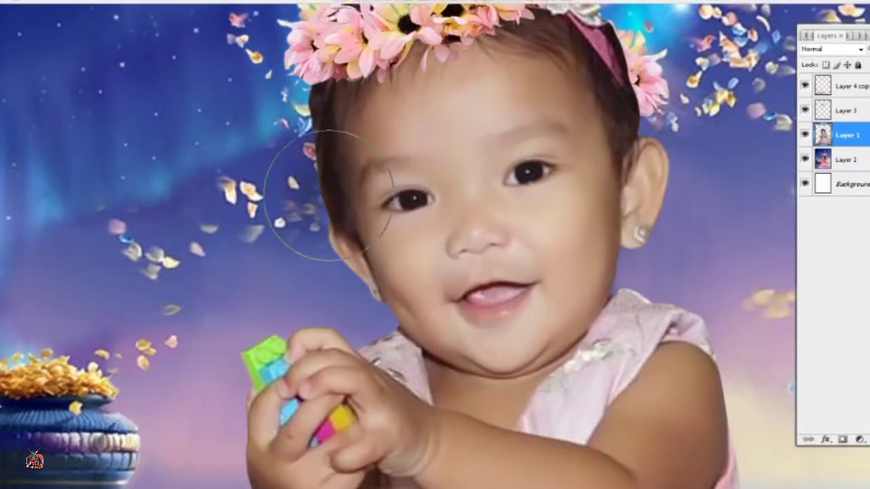
Step: Retouch the edges of the child's hair on Layer 1 with a smaller brush
{"action": "key", "text": "bracketleft"}
{"action": "key", "text": "bracketleft"}
{"action": "key", "text": "bracketleft"}
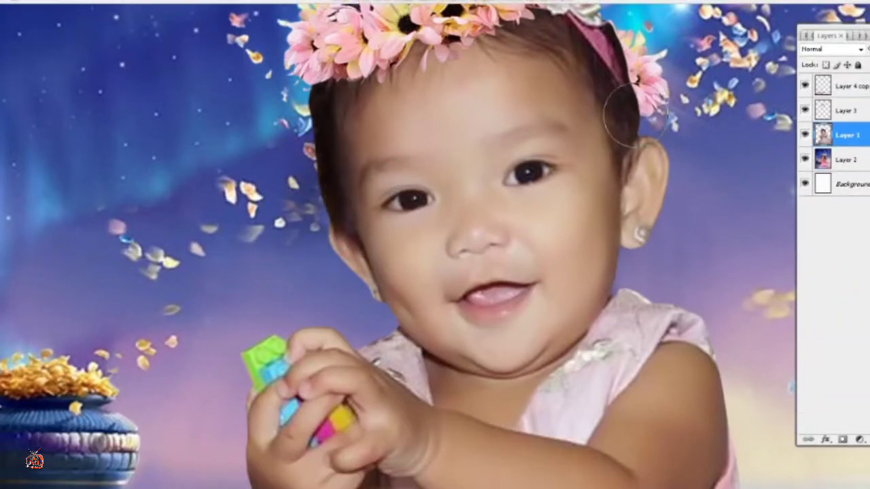
{"action": "scroll", "coordinate": [634, 115], "scroll_direction": "up", "scroll_amount": 3}
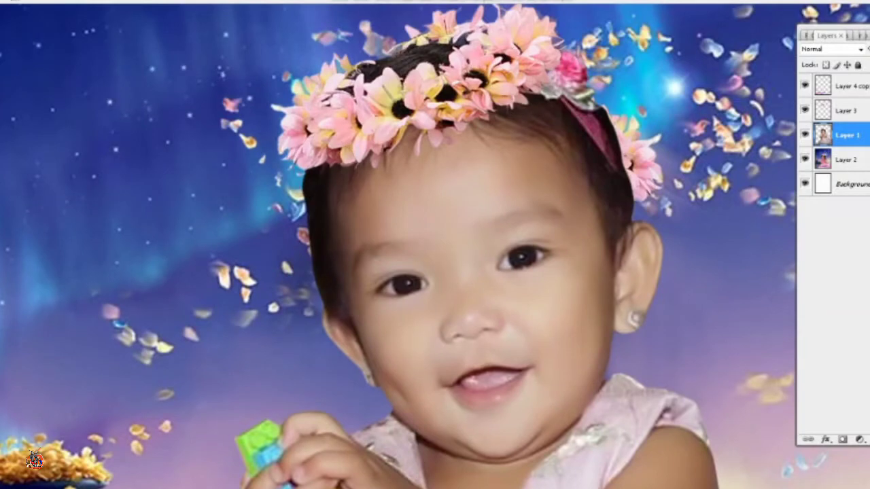
{"action": "key", "text": "ctrl+0"}
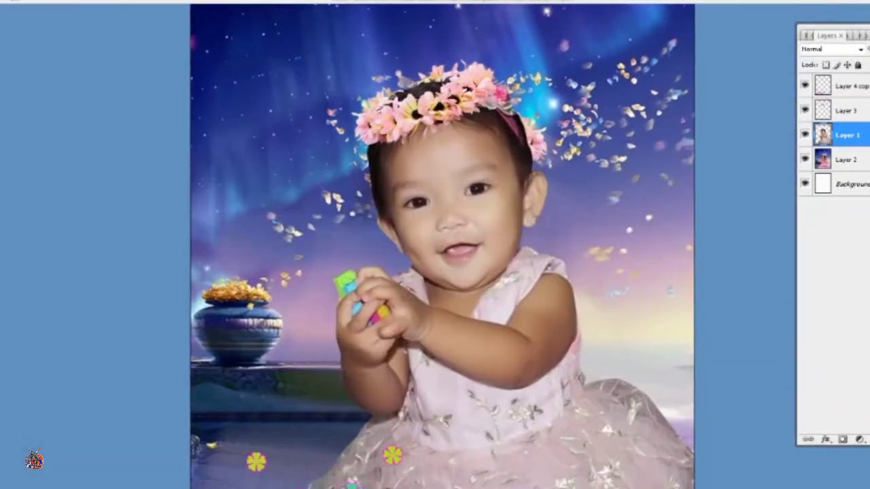
Step: Add the child's first name as white text over the ribbon and bring its layer to the front
{"action": "left_click_drag", "start_coordinate": [445, 204], "coordinate": [435, 263]}
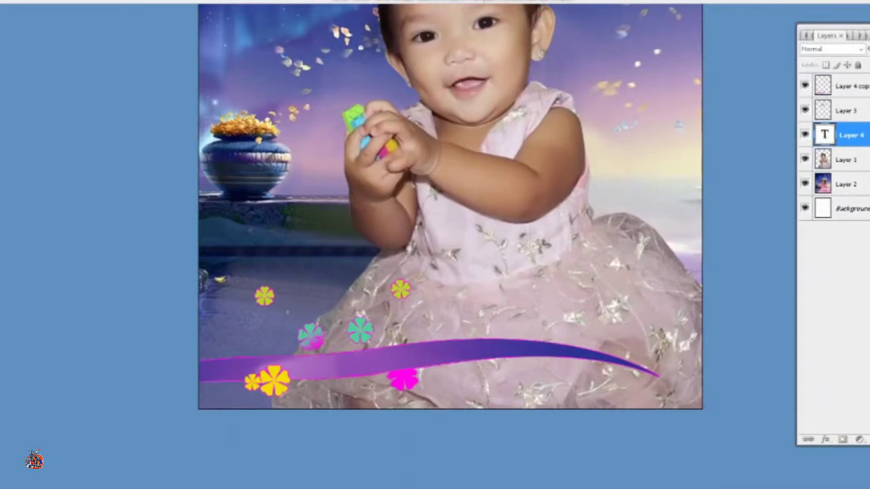
{"action": "type", "text": "Nathania"}
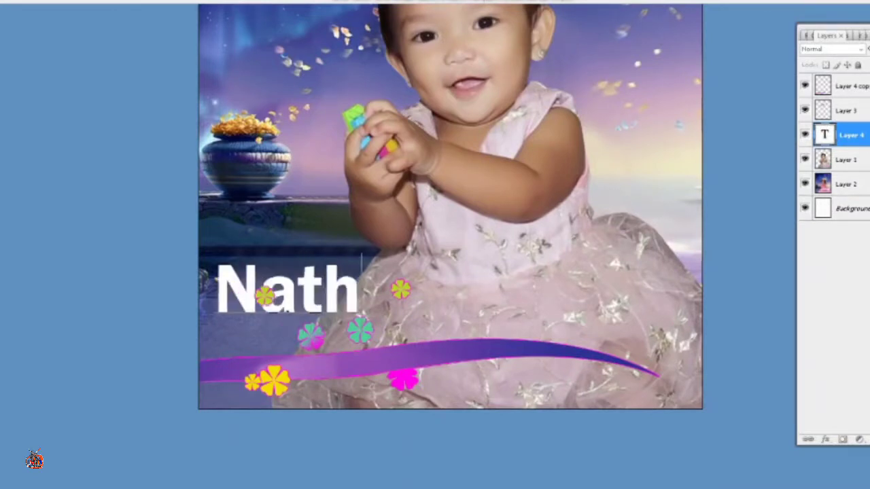
{"action": "left_click_drag", "start_coordinate": [313, 289], "coordinate": [393, 317]}
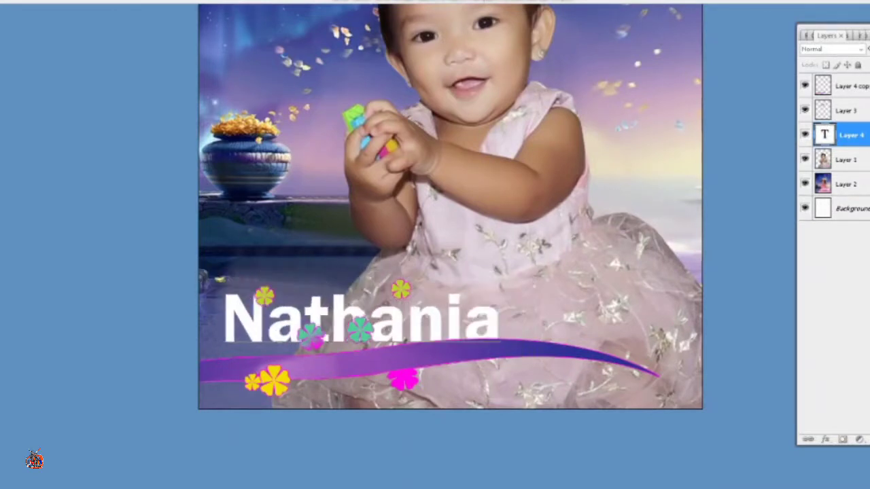
{"action": "key", "text": "ctrl+Return"}
{"action": "key", "text": "ctrl+shift+bracketright"}
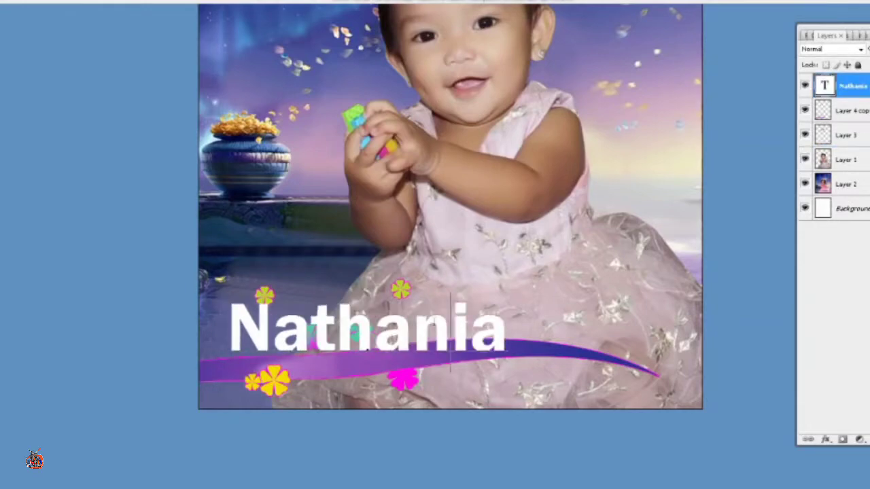
Step: Change the font of the whole name text to Matura MT Script Capitals
{"action": "key", "text": "ctrl+a"}
{"action": "scroll", "coordinate": [34, 461], "scroll_direction": "up", "scroll_amount": 15}
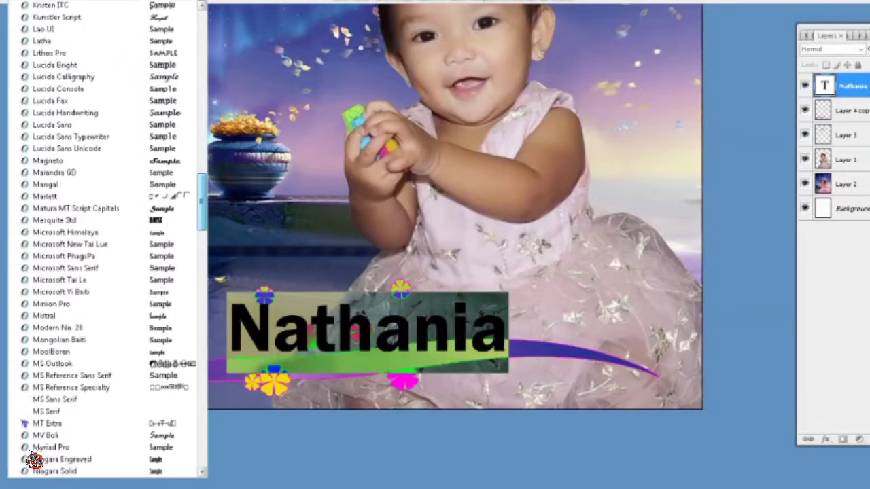
{"action": "scroll", "coordinate": [34, 461], "scroll_direction": "down", "scroll_amount": 5}
{"action": "scroll", "coordinate": [34, 461], "scroll_direction": "up", "scroll_amount": 3}
{"action": "left_click", "coordinate": [34, 461]}
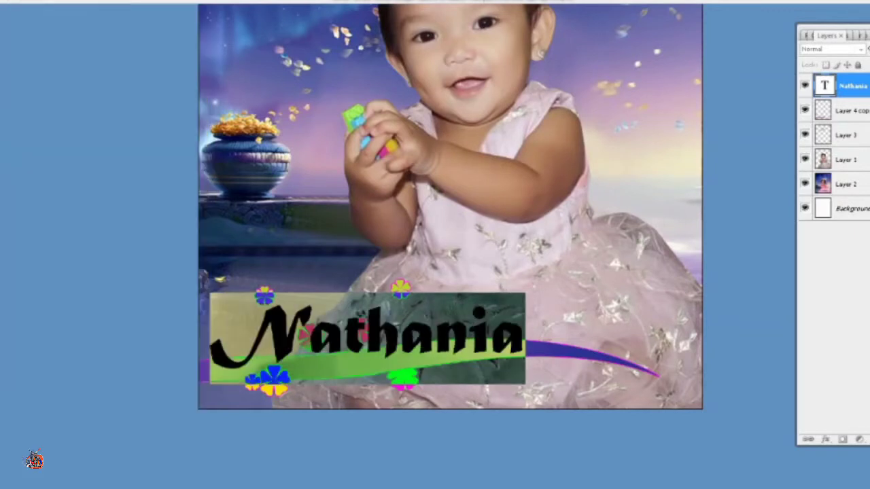
Step: Scale the name text down slightly and position it over the ribbon
{"action": "key", "text": "ctrl+Return"}
{"action": "key", "text": "ctrl+t"}
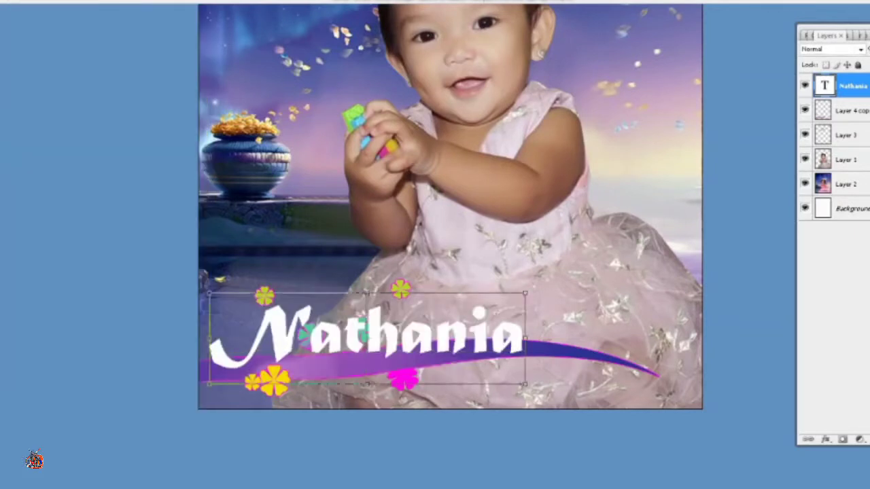
{"action": "key", "text": "Return"}
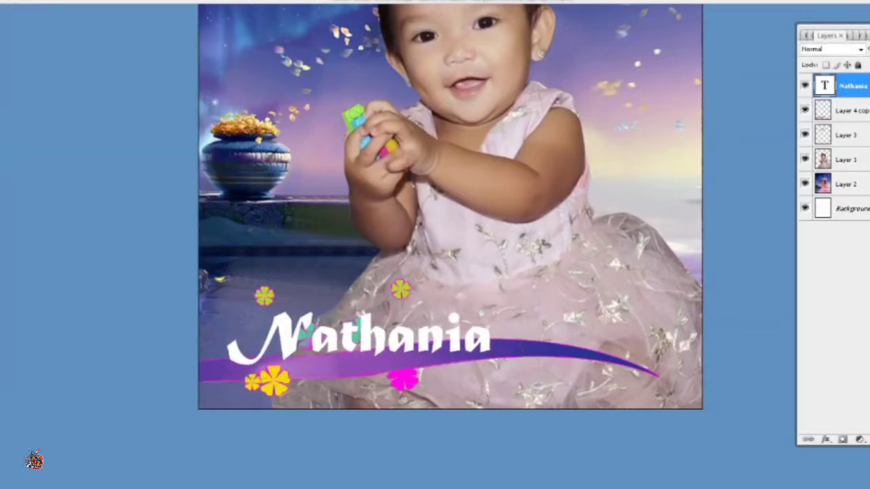
Step: Set the name text's colour to light green, 7cf39e
{"action": "double_click", "coordinate": [825, 84]}
{"action": "left_click", "coordinate": [95, 112]}
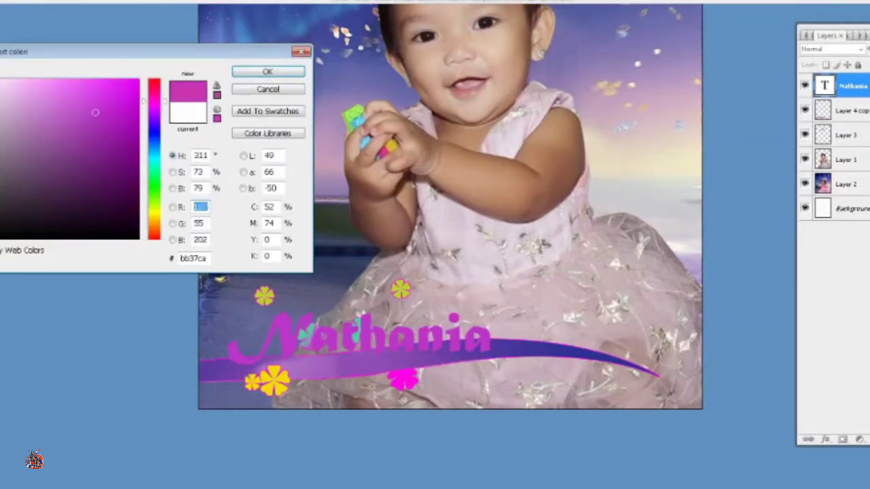
{"action": "mouse_move", "coordinate": [95, 113]}
{"action": "left_mouse_down"}
{"action": "mouse_move", "coordinate": [4, 94]}
{"action": "mouse_move", "coordinate": [57, 86]}
{"action": "left_mouse_up"}
{"action": "left_click", "coordinate": [155, 170]}
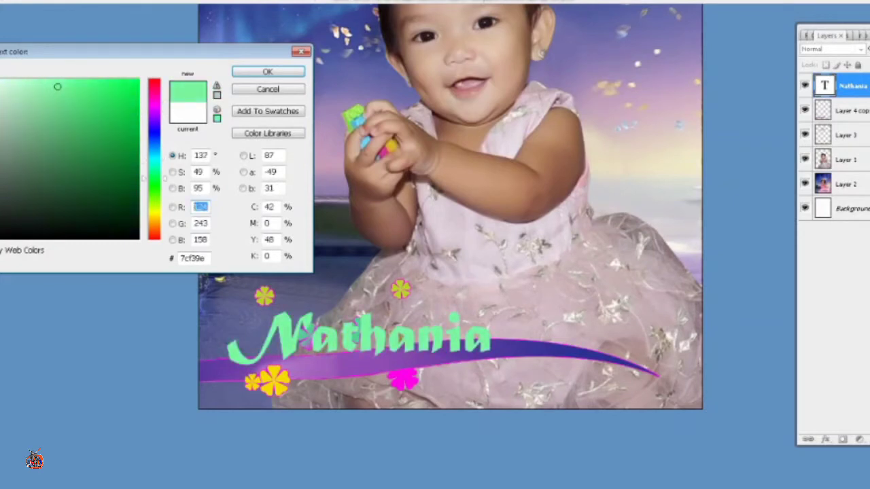
{"action": "key", "text": "Return"}
Step: Apply a smooth Inner Bevel from Bevel and Emboss to the name text layer
{"action": "right_click", "coordinate": [843, 85]}
{"action": "left_click", "coordinate": [836, 109]}
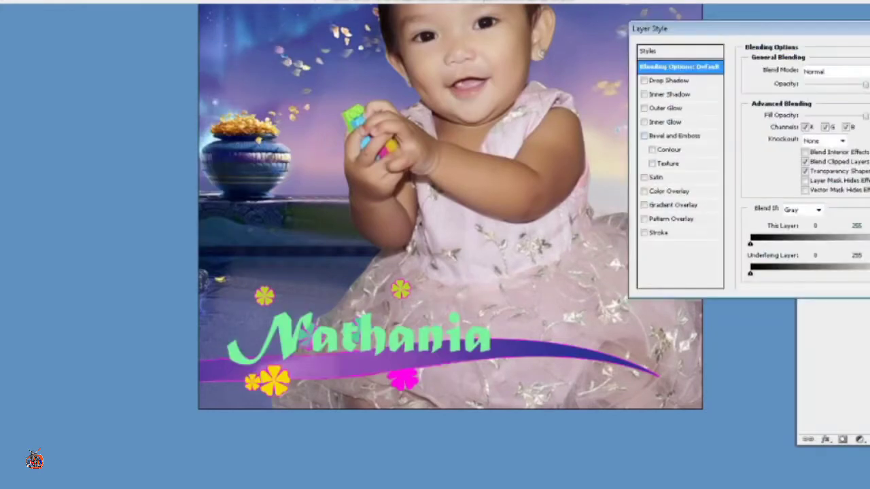
{"action": "left_click", "coordinate": [680, 204]}
{"action": "left_click", "coordinate": [644, 204]}
{"action": "left_click", "coordinate": [677, 136]}
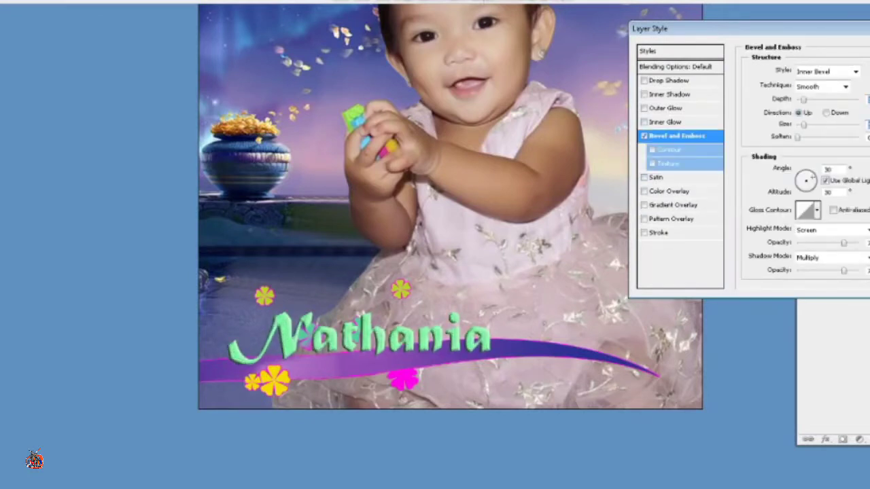
Step: Add a Multiply drop shadow to the name text with opacity 32%, angle -135° and distance 14
{"action": "key", "text": "ctrl+plus"}
{"action": "left_click", "coordinate": [670, 80]}
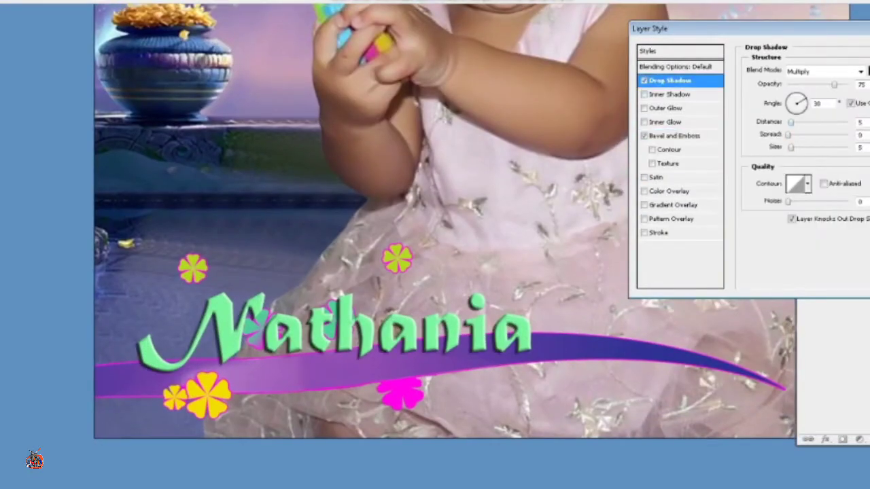
{"action": "key", "text": "shift+Down"}
{"action": "key", "text": "shift+Down"}
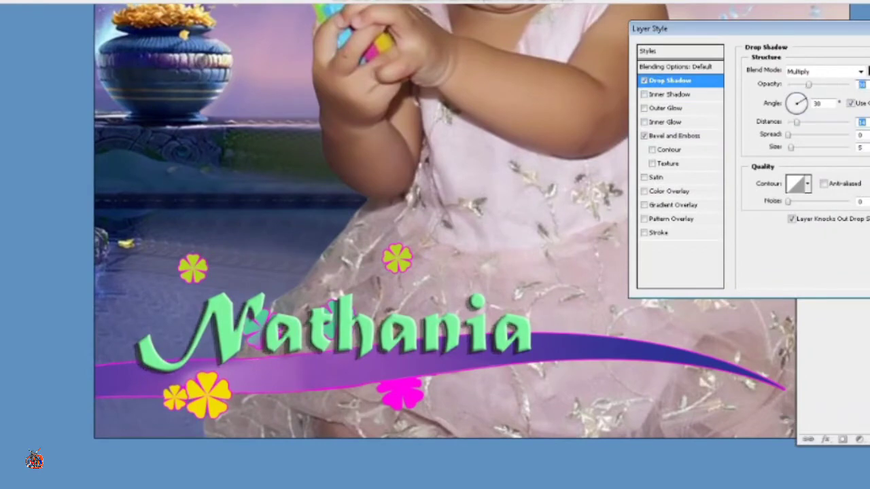
{"action": "key", "text": "ctrl+minus"}
{"action": "key", "text": "Tab"}
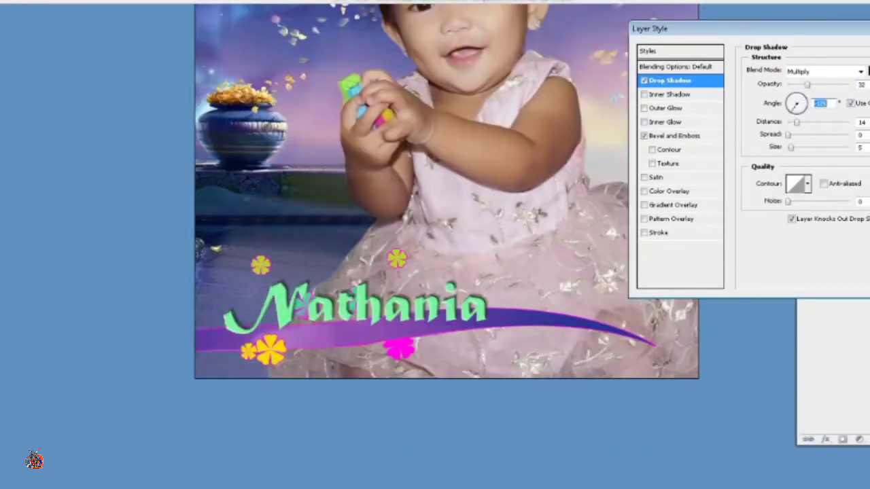
{"action": "key", "text": "ctrl+plus"}
{"action": "key", "text": "shift+Down"}
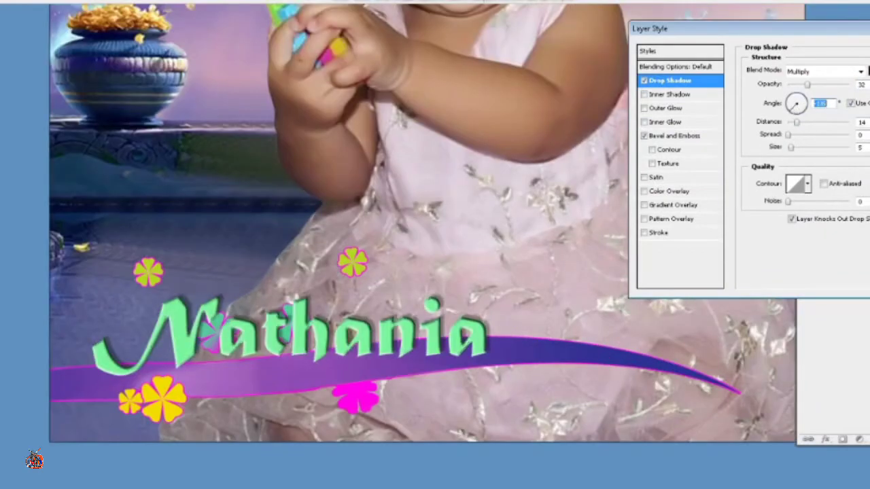
Step: Set the name text's drop shadow size to 16, raise its opacity slightly, and apply the settings
{"action": "key", "text": "shift+Tab"}
{"action": "key", "text": "shift+Up"}
{"action": "key", "text": "shift+Up"}
{"action": "key", "text": "shift+Up"}
{"action": "key", "text": "Tab"}
{"action": "key", "text": "Tab"}
{"action": "key", "text": "Tab"}
{"action": "key", "text": "Tab"}
{"action": "key", "text": "shift+Up"}
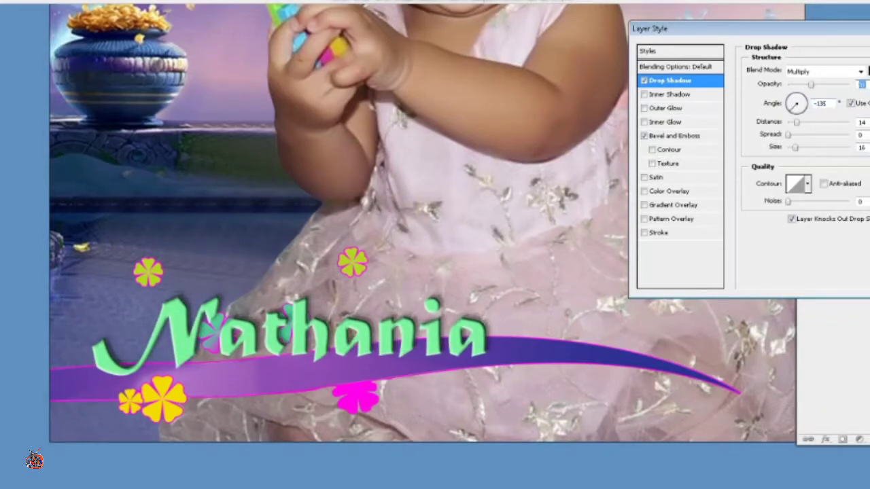
{"action": "key", "text": "Return"}
Step: Change the black stop of the name's gradient overlay to green 50d0aa and move it to location 51%
{"action": "key", "text": "ctrl+minus"}
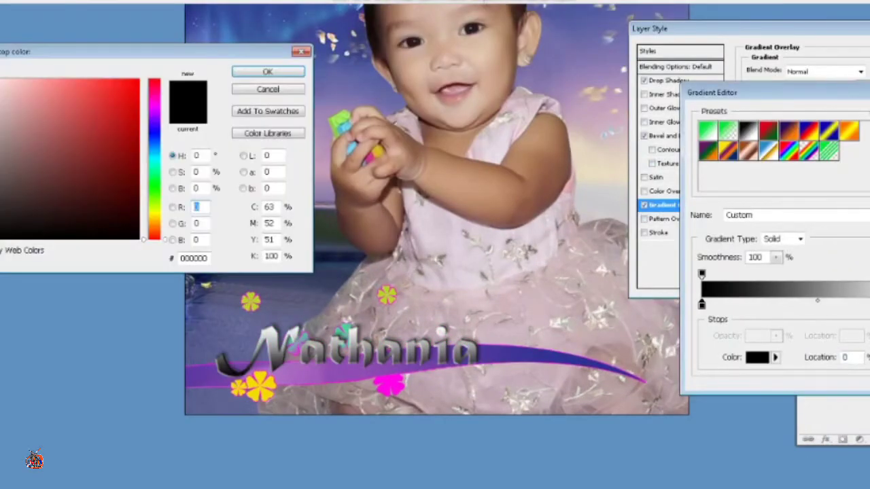
{"action": "left_click", "coordinate": [77, 108]}
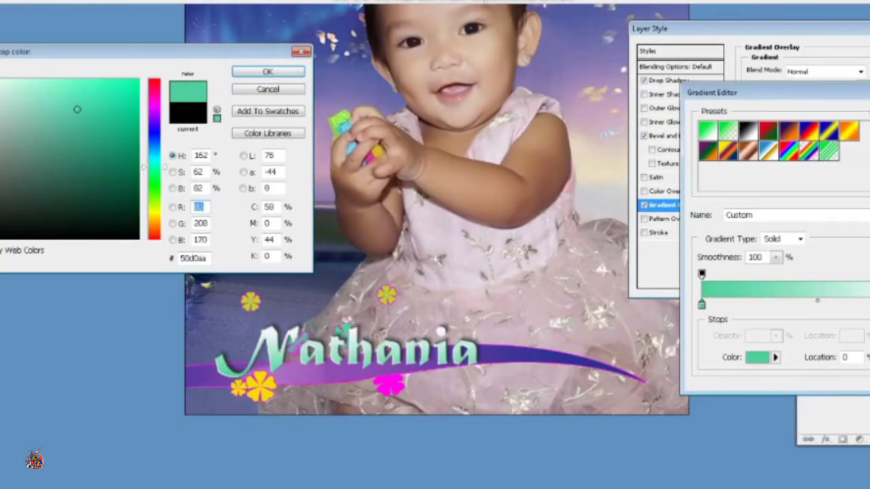
{"action": "key", "text": "Return"}
{"action": "left_click_drag", "start_coordinate": [701, 304], "coordinate": [820, 305]}
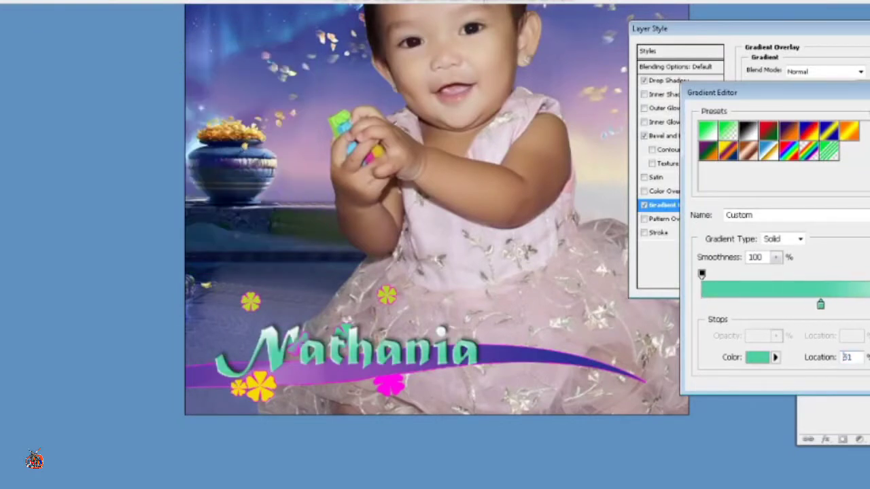
{"action": "key", "text": "Return"}
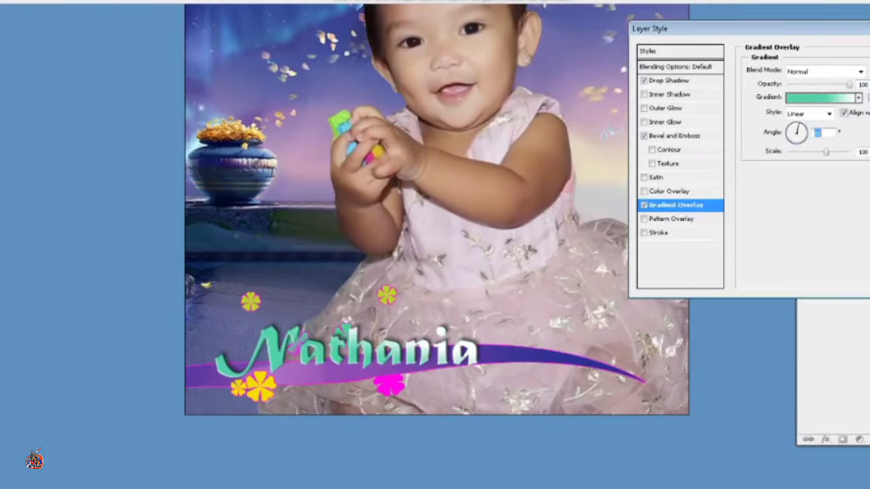
Step: Change the green stop at location 51% of the name's gradient overlay to 00fcb2
{"action": "left_click", "coordinate": [819, 98]}
{"action": "double_click", "coordinate": [821, 304]}
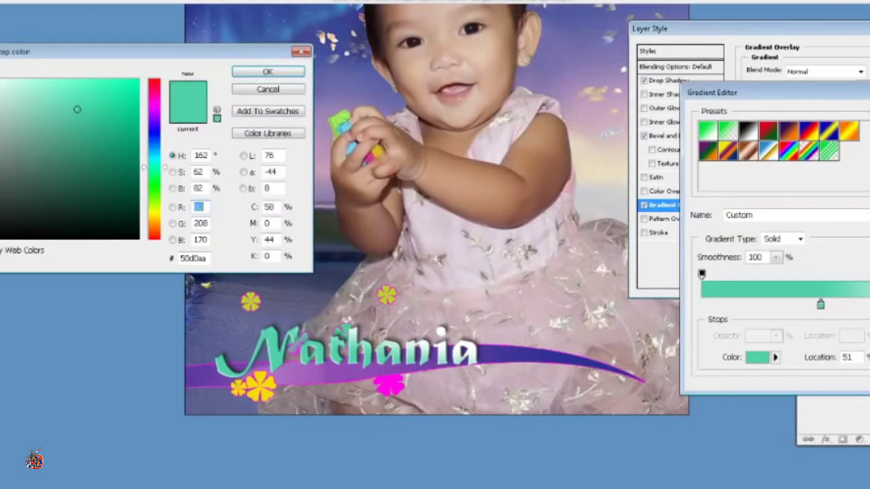
{"action": "left_click_drag", "start_coordinate": [121, 90], "coordinate": [138, 81]}
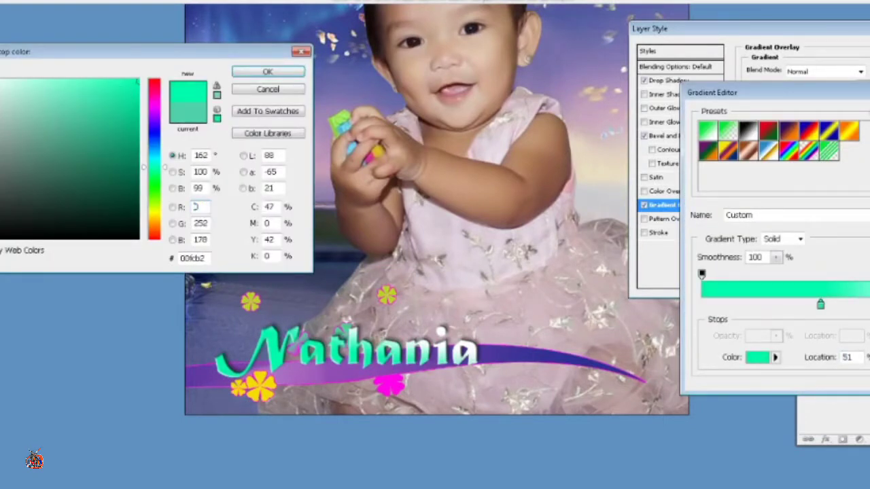
{"action": "key", "text": "Return"}
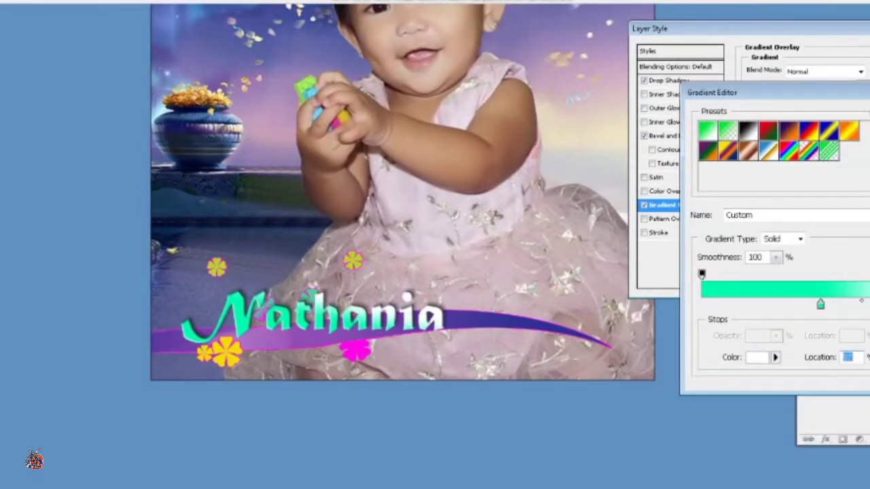
Step: Recolor the name's gradient overlay to run from magenta through green to white, and accept the gradient
{"action": "left_click", "coordinate": [757, 357]}
{"action": "left_click", "coordinate": [155, 104]}
{"action": "left_click", "coordinate": [116, 87]}
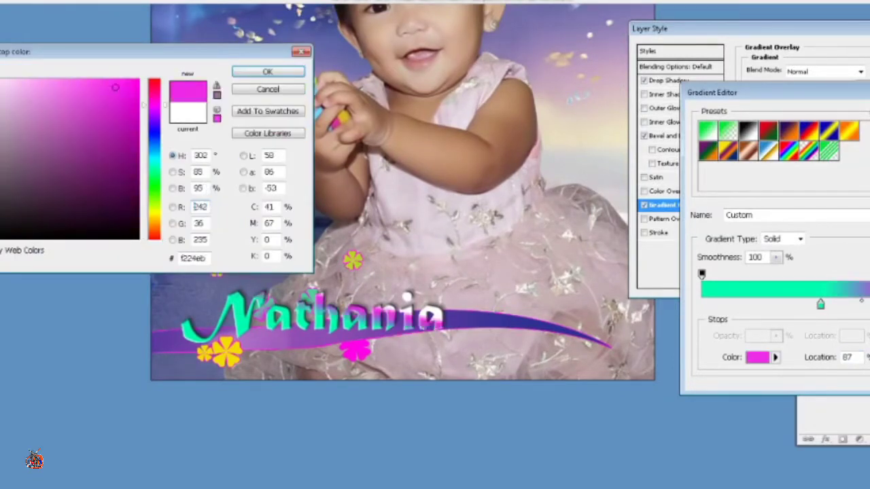
{"action": "left_click", "coordinate": [62, 85]}
{"action": "key", "text": "Return"}
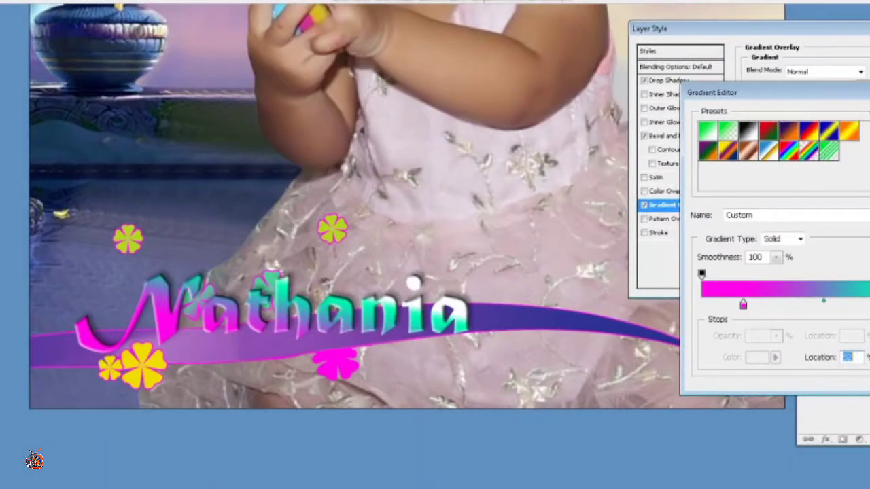
{"action": "key", "text": "Return"}
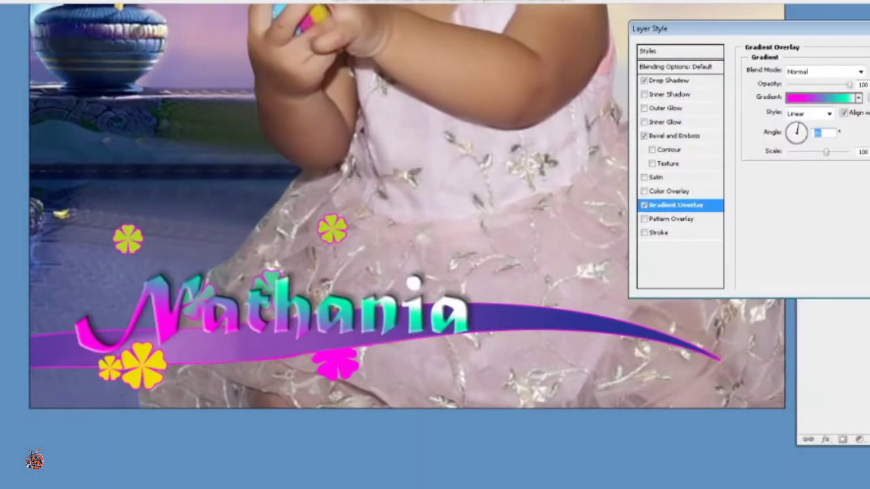
Step: Add a thin white Outside stroke to the name text and apply its layer style
{"action": "left_click", "coordinate": [659, 233]}
{"action": "left_click", "coordinate": [775, 147]}
{"action": "left_click", "coordinate": [293, 73]}
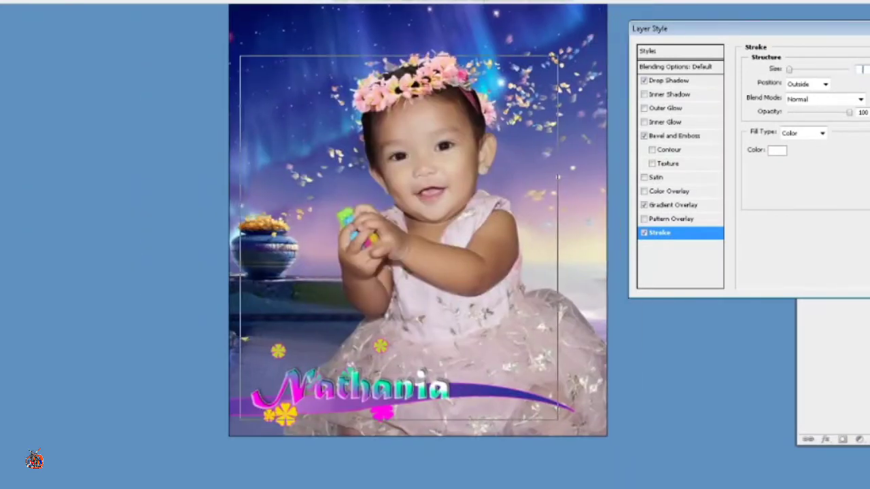
{"action": "key", "text": "Return"}
{"action": "key", "text": "Return"}
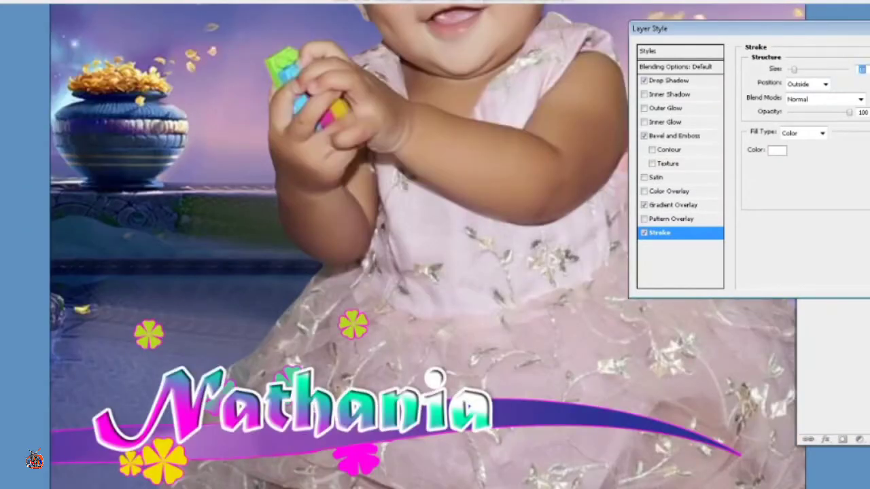
{"action": "type", "text": "1"}
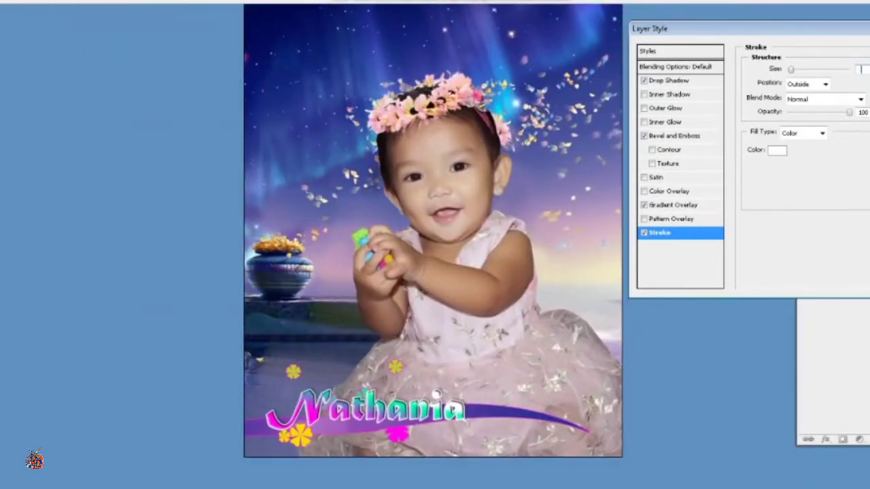
{"action": "key", "text": "Return"}
{"action": "key", "text": "Return"}
{"action": "key", "text": "Return"}
Step: Add a Screen outer glow to the ribbon-and-flowers layer and raise its spread
{"action": "left_click", "coordinate": [850, 170]}
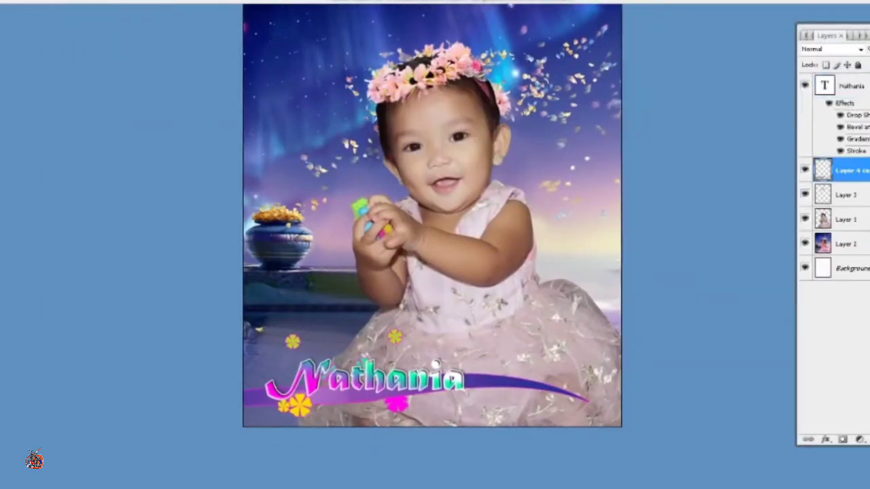
{"action": "double_click", "coordinate": [850, 170]}
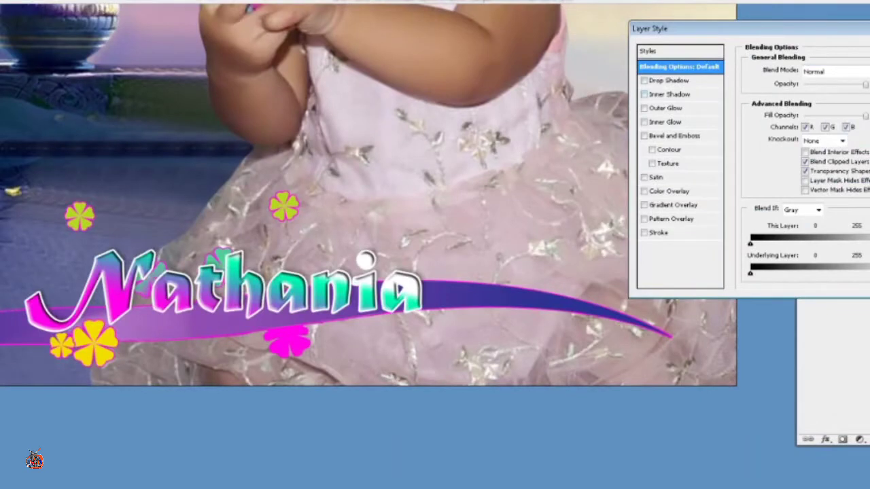
{"action": "left_click", "coordinate": [667, 108]}
{"action": "key", "text": "Up"}
{"action": "key", "text": "Up"}
{"action": "key", "text": "Up"}
{"action": "key", "text": "Up"}
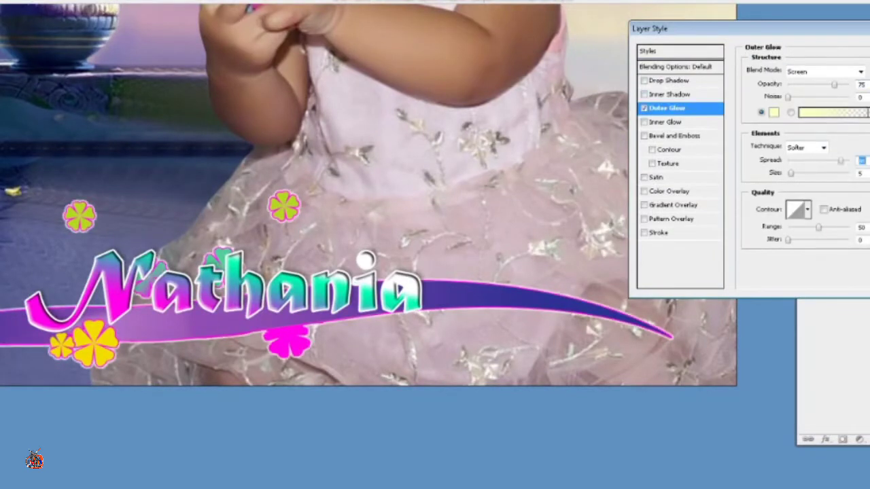
Step: Set the ribbon layer's outer glow to spread 38% and size 54
{"action": "key", "text": "Tab"}
{"action": "key", "text": "shift+Up"}
{"action": "key", "text": "shift+Up"}
{"action": "key", "text": "shift+Up"}
{"action": "key", "text": "shift+Up"}
{"action": "key", "text": "shift+Up"}
{"action": "key", "text": "shift+Down"}
{"action": "key", "text": "shift+Down"}
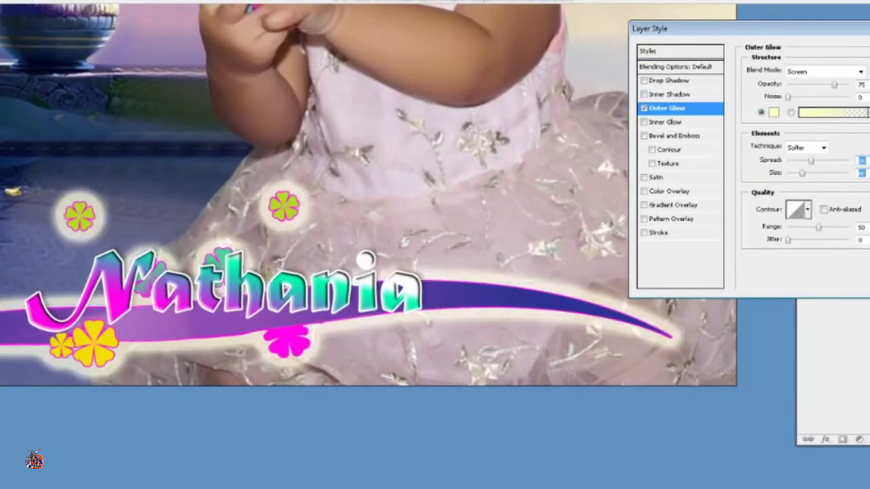
{"action": "key", "text": "shift+Up"}
Step: Set the ribbon layer's outer glow to opacity 62% and spread 56%
{"action": "key", "text": "shift+Tab"}
{"action": "key", "text": "shift+Tab"}
{"action": "key", "text": "shift+Tab"}
{"action": "key", "text": "shift+Tab"}
{"action": "key", "text": "shift+Tab"}
{"action": "key", "text": "shift+Down"}
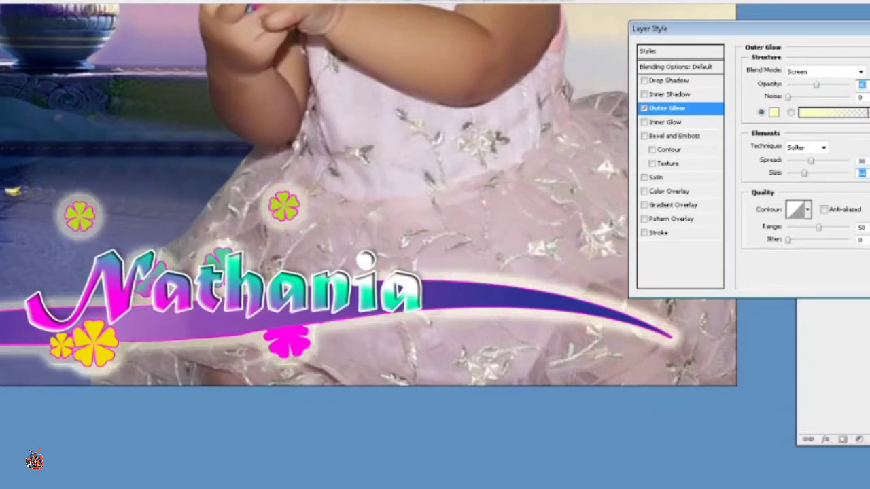
{"action": "key", "text": "Tab"}
{"action": "key", "text": "Tab"}
{"action": "key", "text": "Tab"}
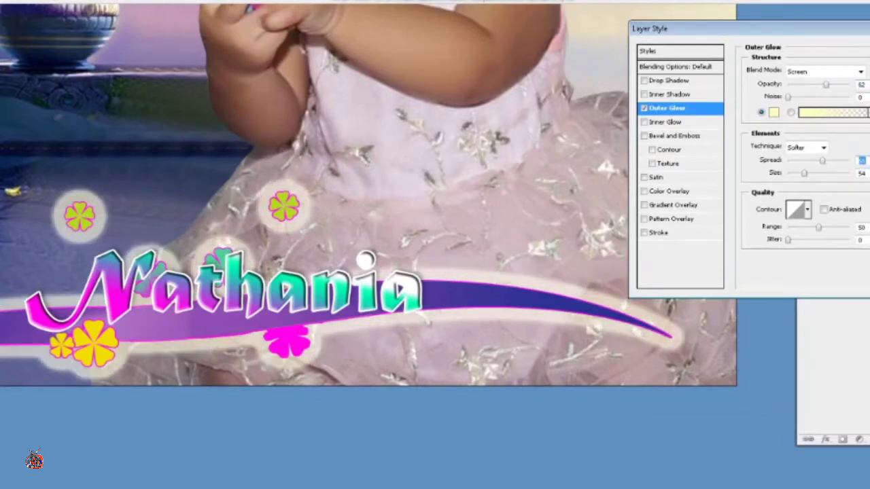
Step: Reduce the ribbon layer's outer glow to size 21 and opacity 43%
{"action": "key", "text": "shift+Up"}
{"action": "key", "text": "Tab"}
{"action": "key", "text": "shift+Down"}
{"action": "key", "text": "shift+Tab"}
{"action": "key", "text": "shift+Down"}
{"action": "key", "text": "shift+Down"}
{"action": "key", "text": "shift+Tab"}
{"action": "key", "text": "shift+Tab"}
{"action": "key", "text": "shift+Tab"}
{"action": "key", "text": "shift+Tab"}
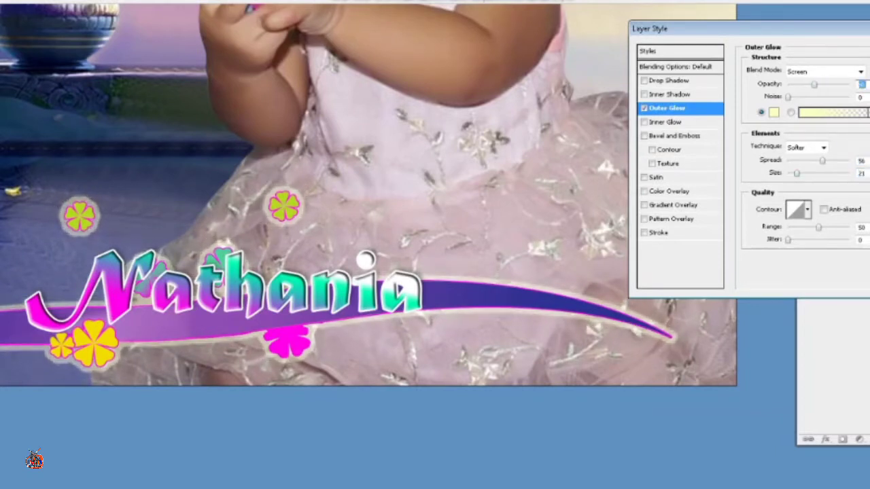
Step: Set the ribbon layer's outer glow to spread 33% and size 73
{"action": "key", "text": "shift+Down"}
{"action": "key", "text": "shift+Down"}
{"action": "key", "text": "Tab"}
{"action": "key", "text": "Tab"}
{"action": "key", "text": "Tab"}
{"action": "key", "text": "Tab"}
{"action": "key", "text": "Tab"}
{"action": "key", "text": "shift+Up"}
{"action": "key", "text": "shift+Up"}
{"action": "key", "text": "ctrl+minus"}
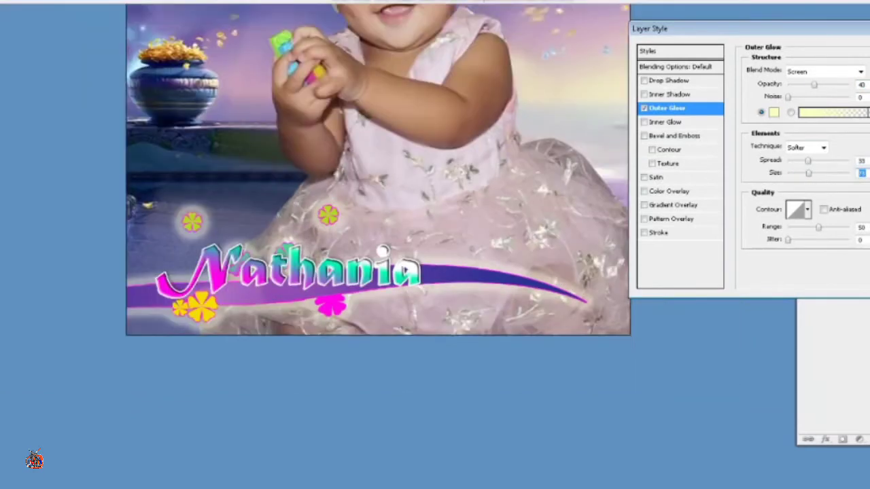
Step: Change the ribbon layer's outer glow color to bright yellow
{"action": "left_click", "coordinate": [774, 112]}
{"action": "key", "text": "Tab"}
{"action": "key", "text": "Tab"}
{"action": "type", "text": "0"}
{"action": "key", "text": "Return"}
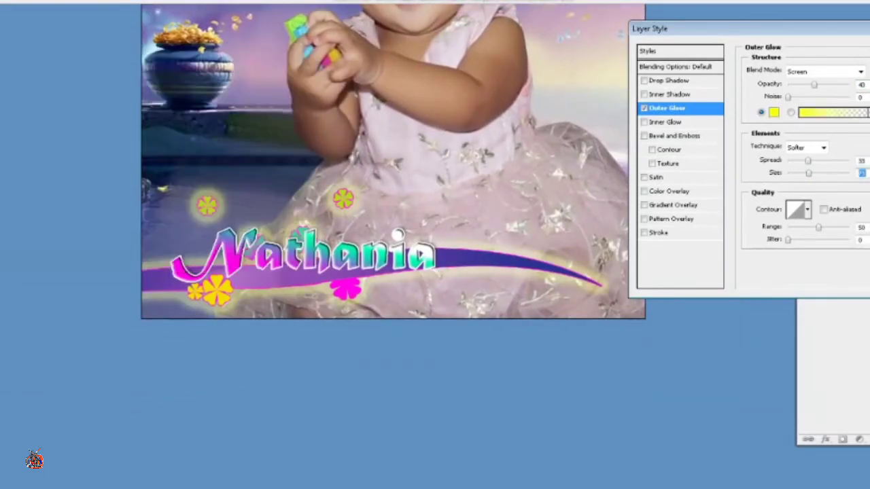
Step: Set the ribbon layer's outer glow to opacity 48% and size 38
{"action": "key", "text": "ctrl+plus"}
{"action": "key", "text": "shift+Down"}
{"action": "key", "text": "shift+Down"}
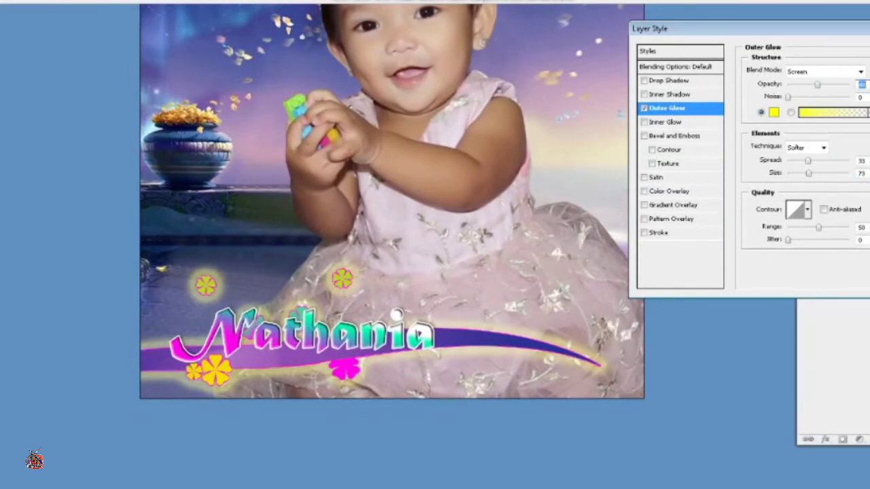
{"action": "key", "text": "shift+Tab"}
{"action": "key", "text": "shift+Tab"}
{"action": "key", "text": "shift+Tab"}
{"action": "key", "text": "shift+Tab"}
{"action": "key", "text": "shift+Tab"}
{"action": "key", "text": "shift+Up"}
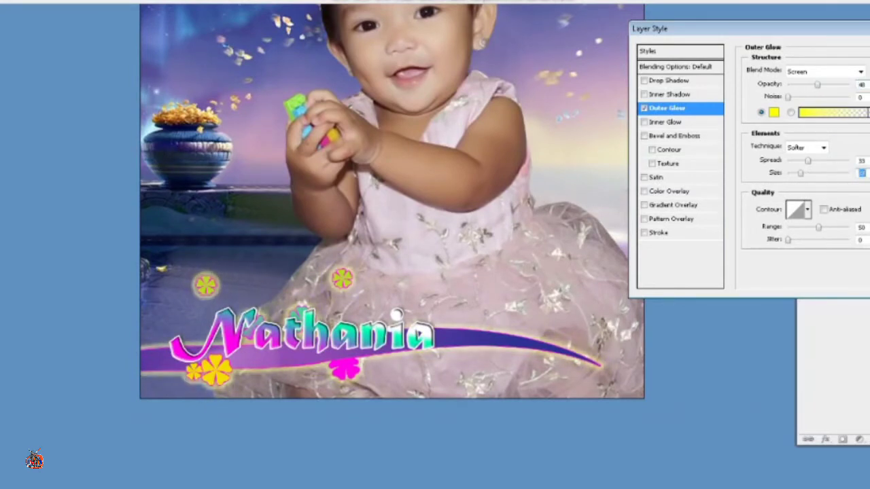
Step: Recolor the ribbon layer's outer glow to 00ffcc with spread 27%, lower its opacity, and apply the layer style
{"action": "left_click", "coordinate": [774, 112]}
{"action": "left_click_drag", "start_coordinate": [155, 212], "coordinate": [155, 165]}
{"action": "key", "text": "ctrl+minus"}
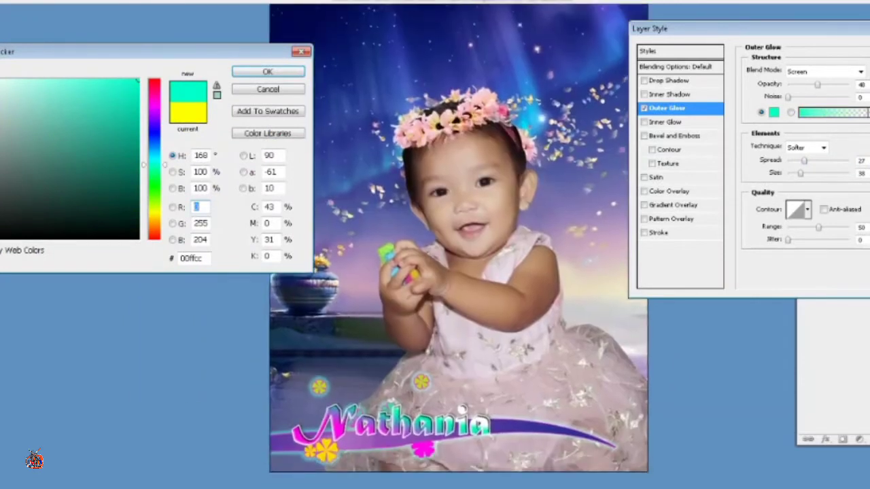
{"action": "key", "text": "Return"}
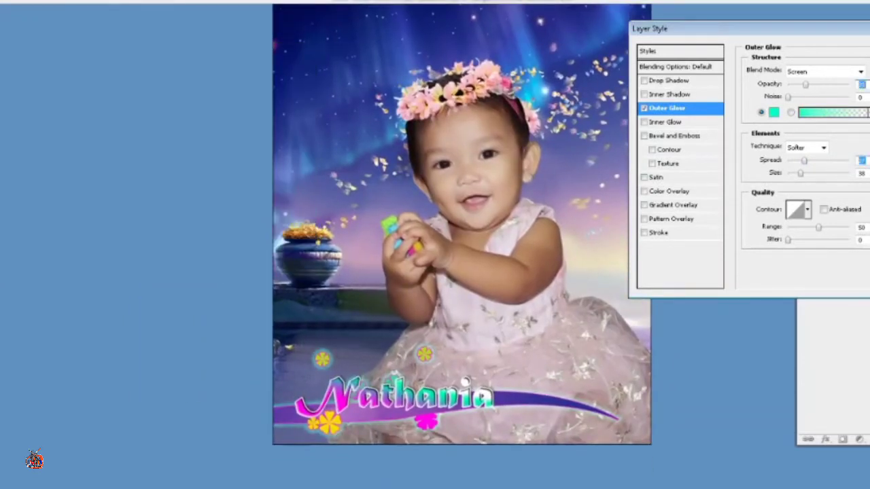
{"action": "key", "text": "Return"}
{"action": "key", "text": "ctrl+plus"}
{"action": "key", "text": "ctrl+plus"}
{"action": "key", "text": "ctrl+plus"}
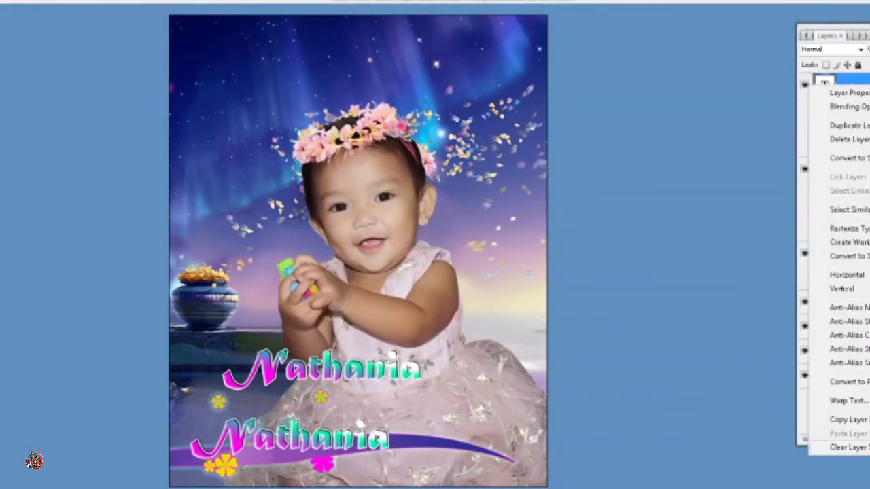
Step: Clear the duplicated name text's layer style and give the transparent copy only Bevel and Emboss
{"action": "left_click", "coordinate": [848, 447]}
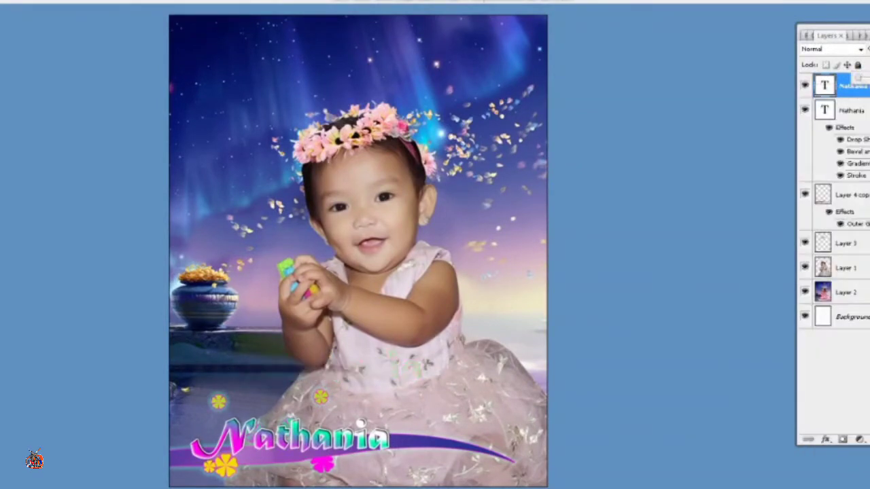
{"action": "right_click", "coordinate": [858, 79]}
{"action": "left_click", "coordinate": [835, 111]}
{"action": "left_click", "coordinate": [676, 204]}
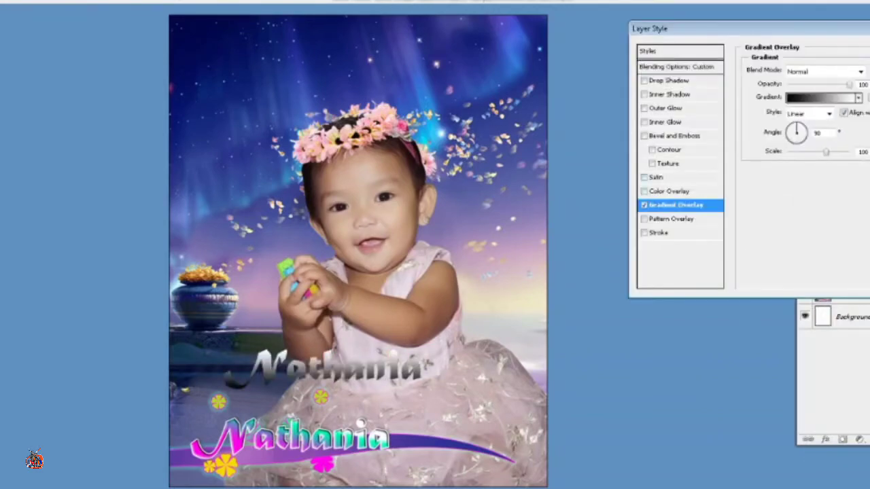
{"action": "left_click", "coordinate": [644, 205]}
{"action": "left_click", "coordinate": [673, 135]}
{"action": "key", "text": "Return"}
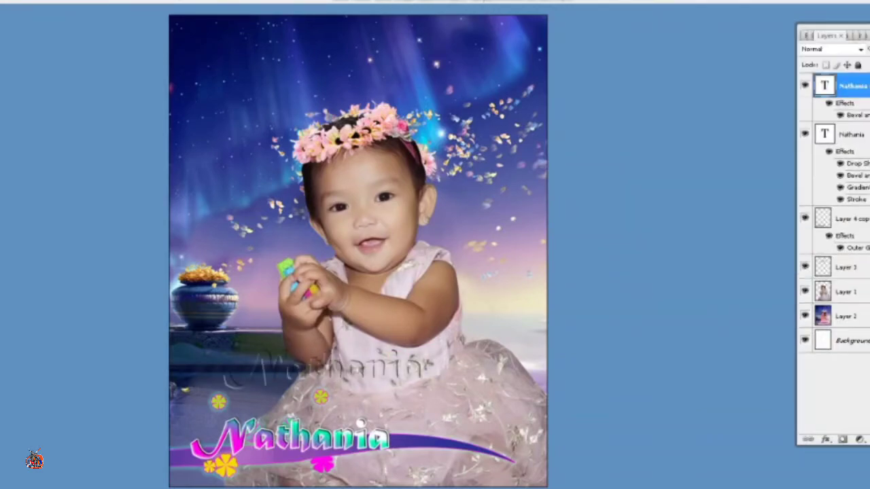
Step: Enlarge the embossed name copy and position it over the ribbon at the photo's lower edge, behind the colored name's right part
{"action": "key", "text": "ctrl+t"}
{"action": "key", "text": "ctrl+plus"}
{"action": "left_click_drag", "start_coordinate": [485, 223], "coordinate": [564, 228]}
{"action": "left_click_drag", "start_coordinate": [380, 231], "coordinate": [394, 331]}
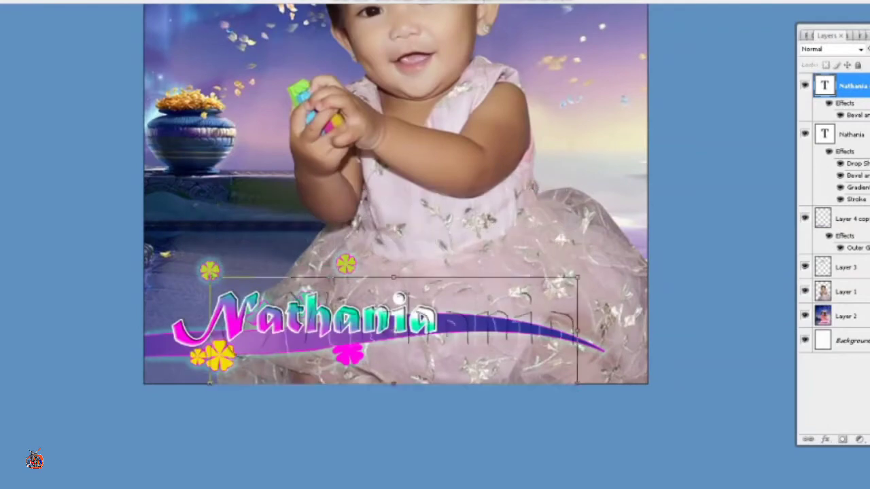
{"action": "key", "text": "Down"}
{"action": "key", "text": "Down"}
{"action": "key", "text": "Down"}
{"action": "left_click_drag", "start_coordinate": [575, 339], "coordinate": [596, 339]}
{"action": "key", "text": "Down"}
{"action": "key", "text": "Down"}
{"action": "key", "text": "Down"}
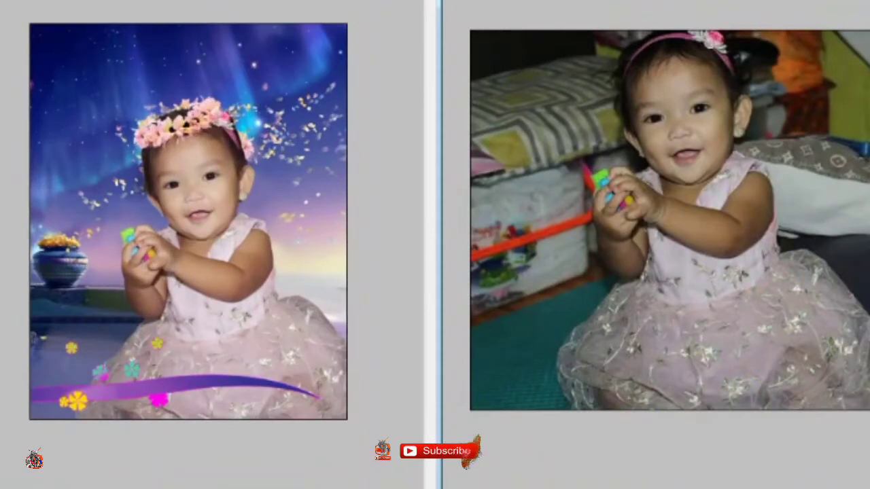
Step: Change the area around the canvas from gray to the custom blue color
{"action": "right_click", "coordinate": [361, 223]}
{"action": "left_click", "coordinate": [404, 265]}
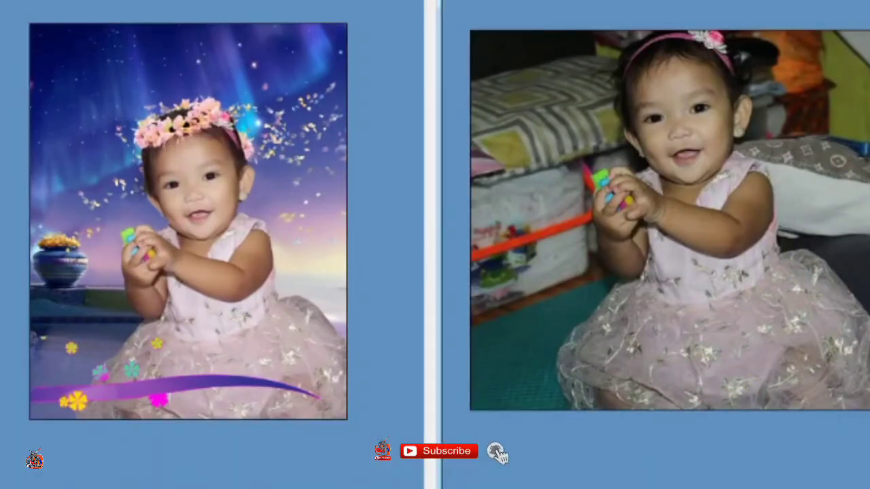